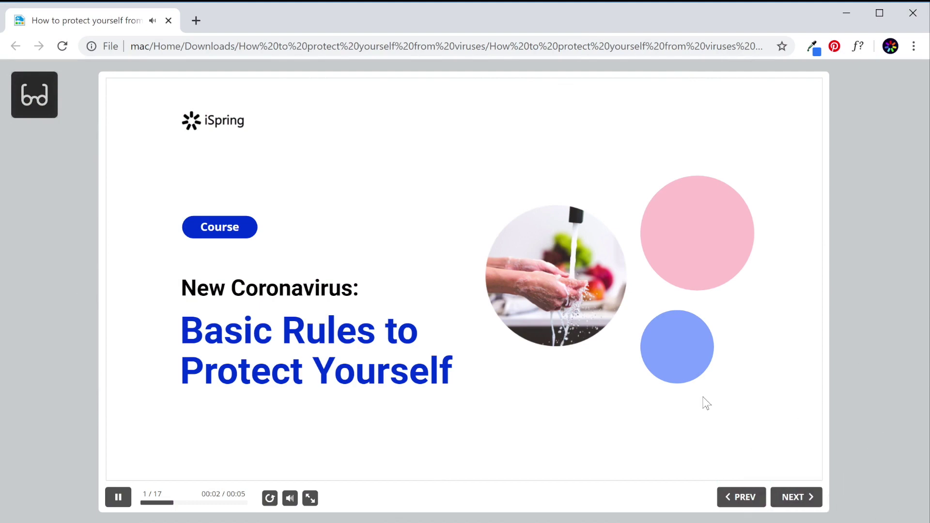
- Advance the published course five slides, from slide 1/17 to slide 6/17, 'Be careful when you're sick'
left_click(807, 499)
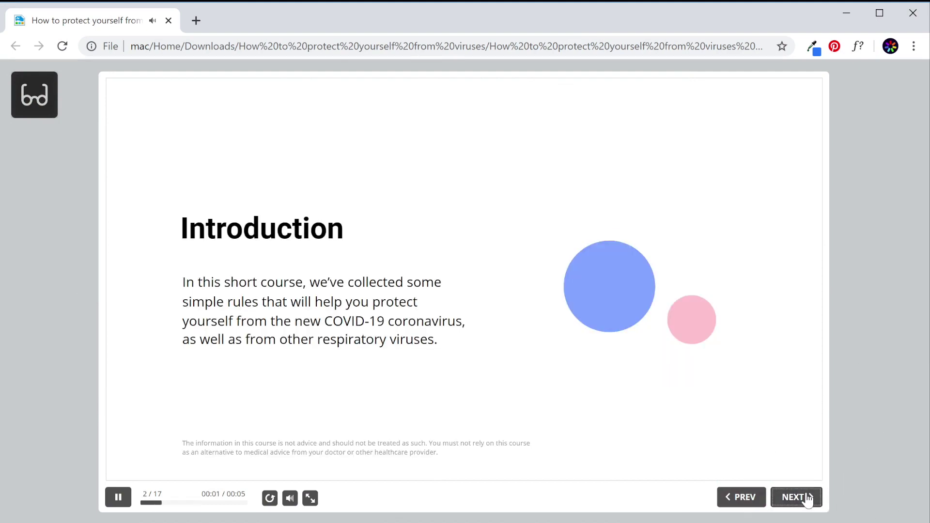
left_click(807, 499)
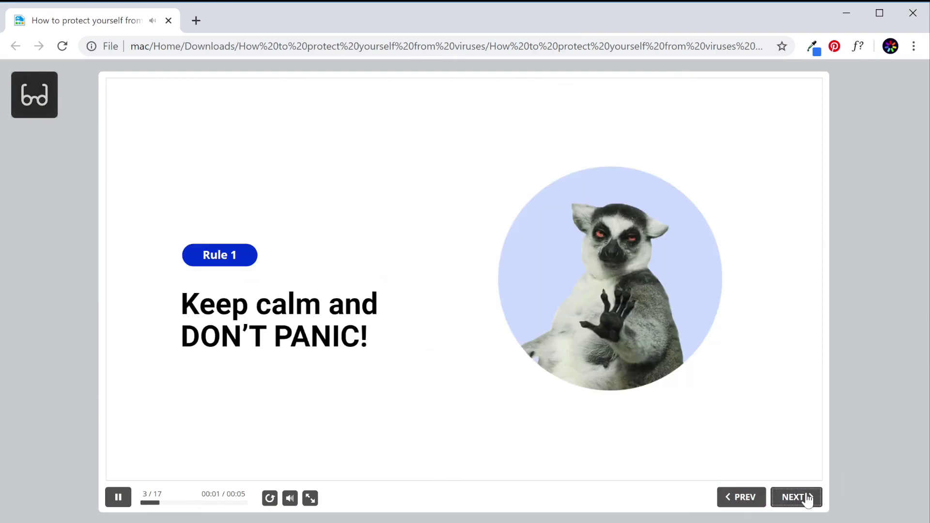
left_click(807, 499)
left_click(808, 499)
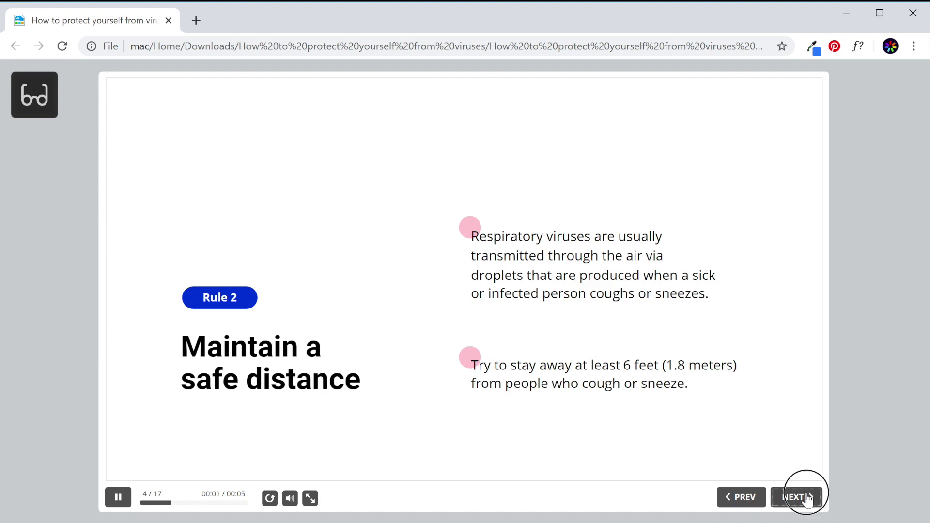
left_click(808, 500)
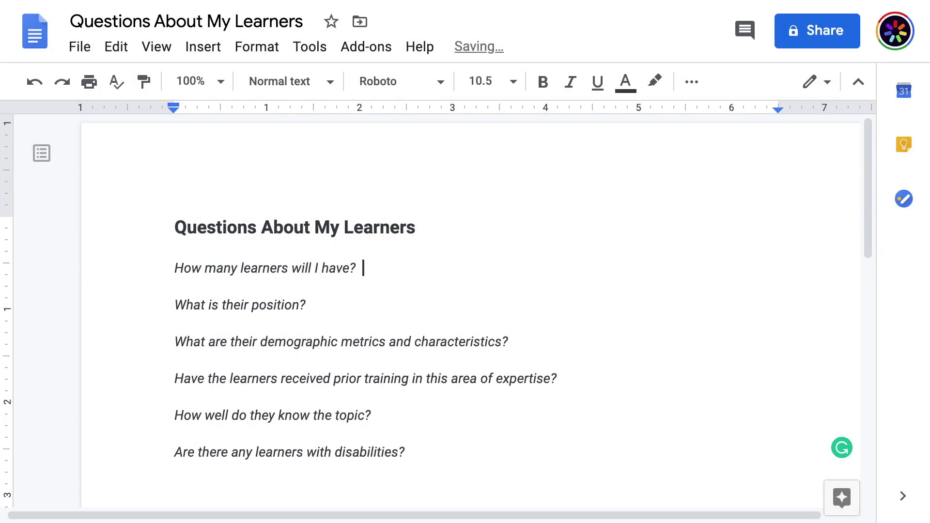
- Answer the learner-count question with '6-10' and start a new line below it
type("6-10")
key("Return")
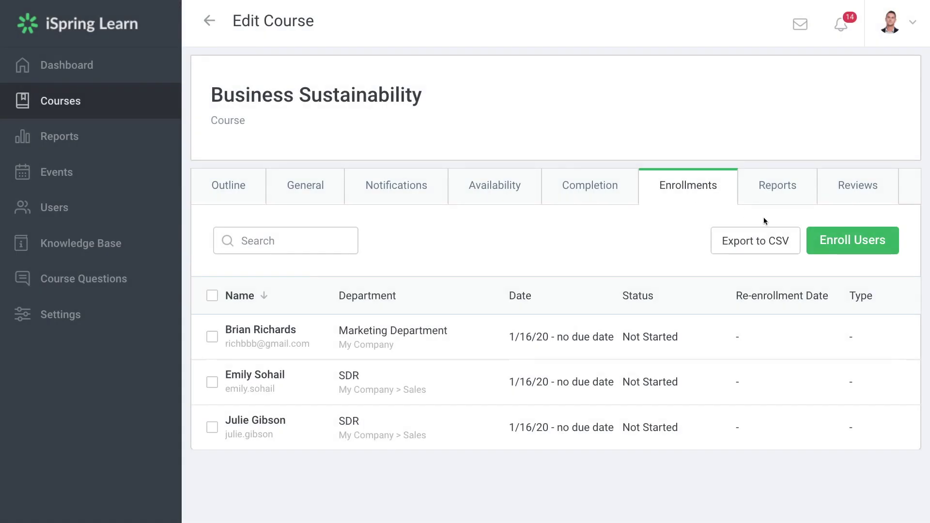
- Start enrolling users in the course and search for the learner by name
left_click(830, 246)
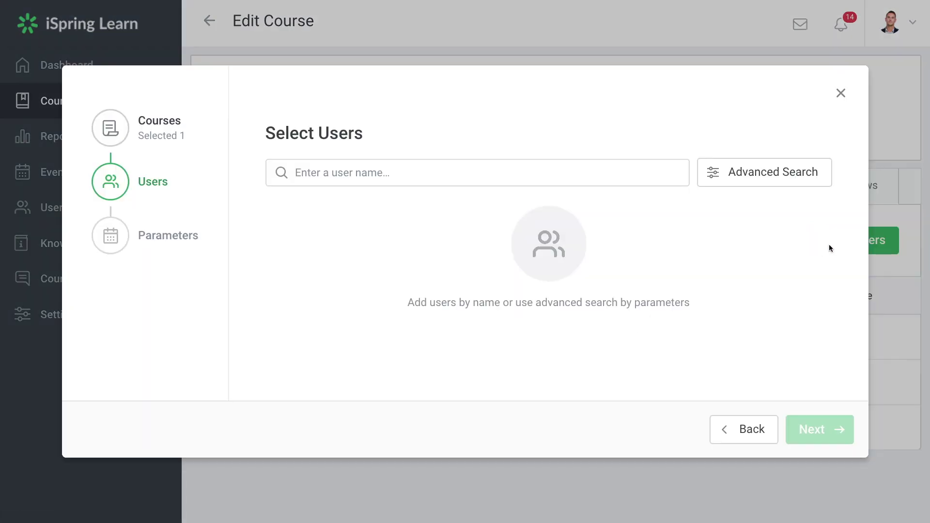
left_click(604, 172)
type("Nick")
key("Return")
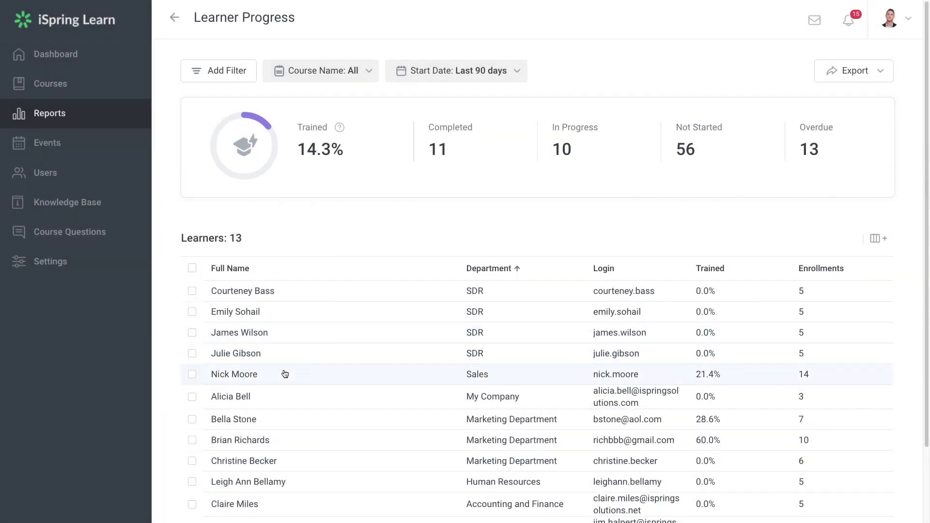
- Tick the found learner for enrollment, then show the iSpring Suite 9 ribbon in PowerPoint
left_click(285, 374)
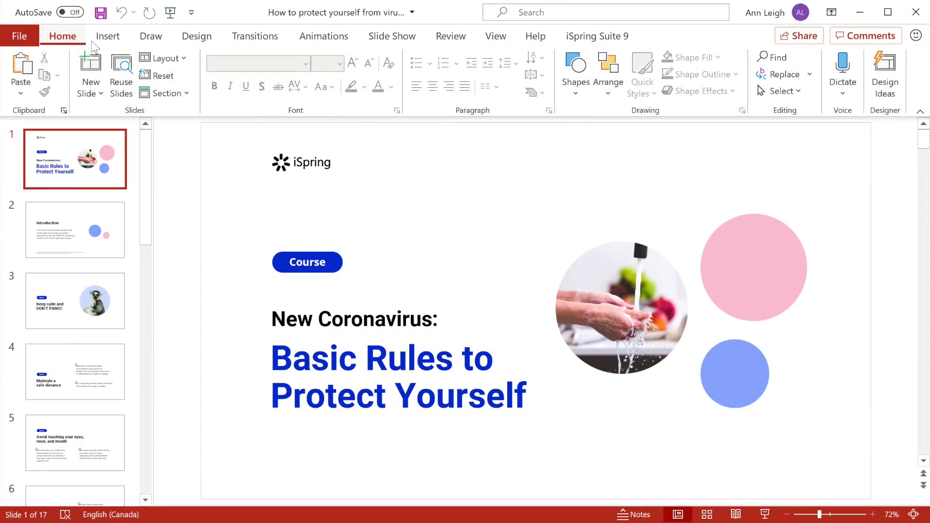
left_click(583, 37)
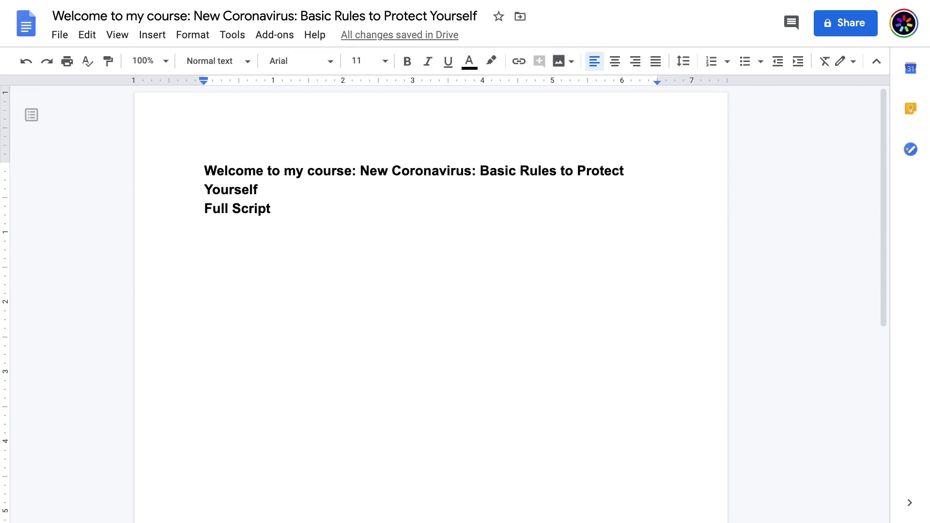
- Under Full Script, type the opening line about simple rules that help you protect yourself
type("In this short course, we've collected some simple rules that will help you protect yourself ")
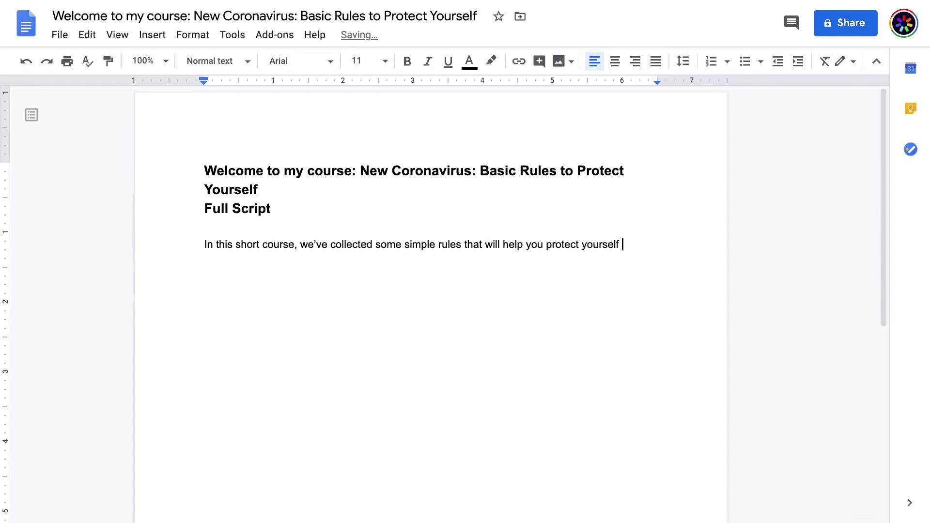
type("from the new COVID-19 coronavirus, as well as from other respiratory vir")
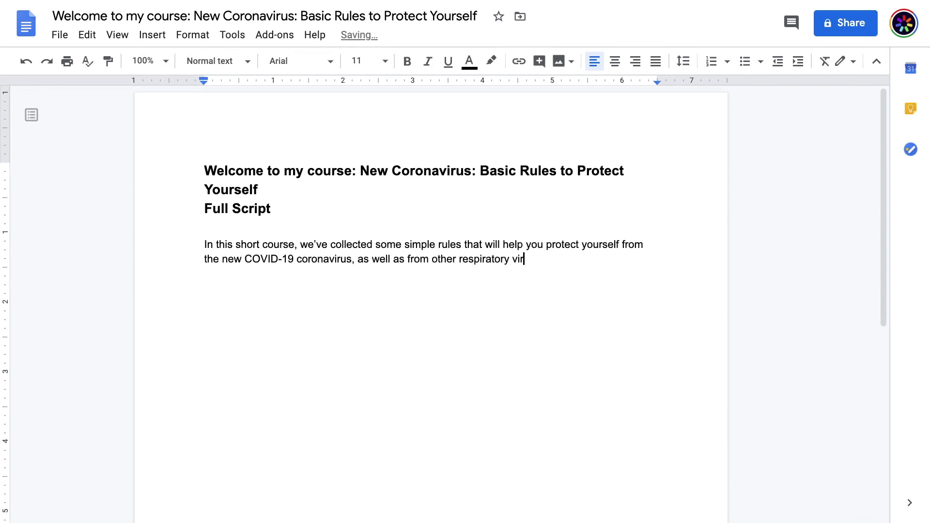
type("uses.")
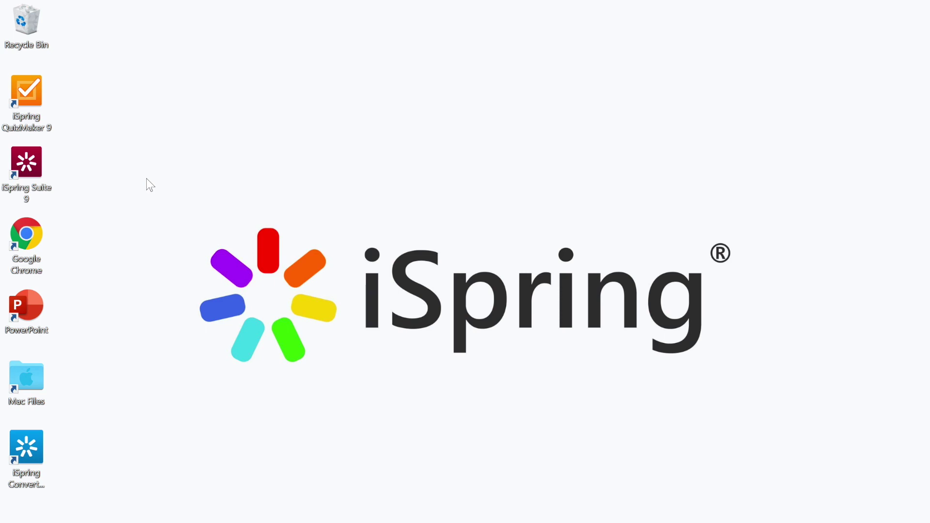
- Launch iSpring Suite 9 and open the 'How to protect yourself from viruses' presentation from Quick Start
double_click(48, 169)
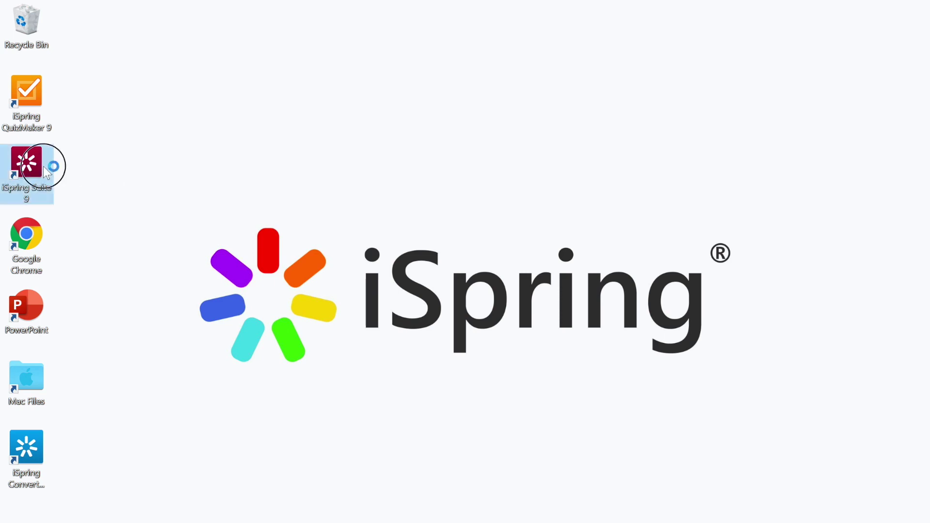
left_click(533, 364)
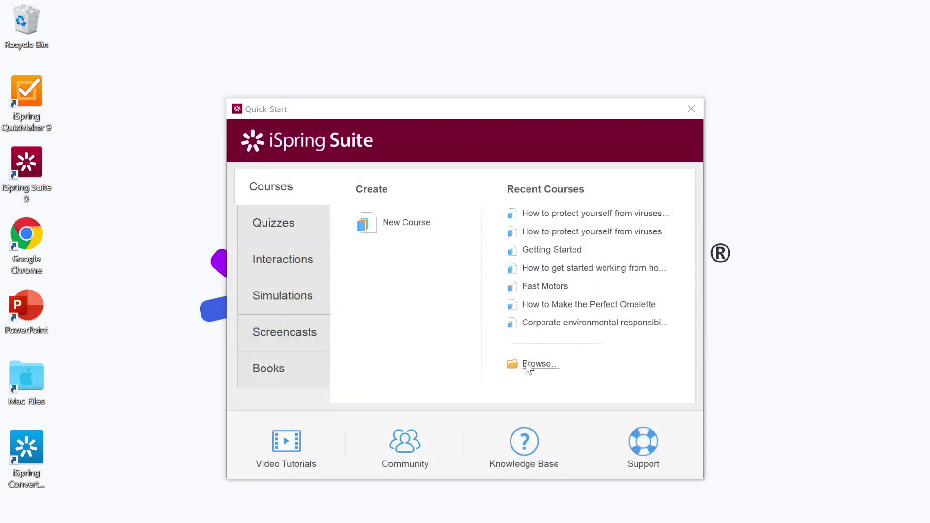
left_click(539, 422)
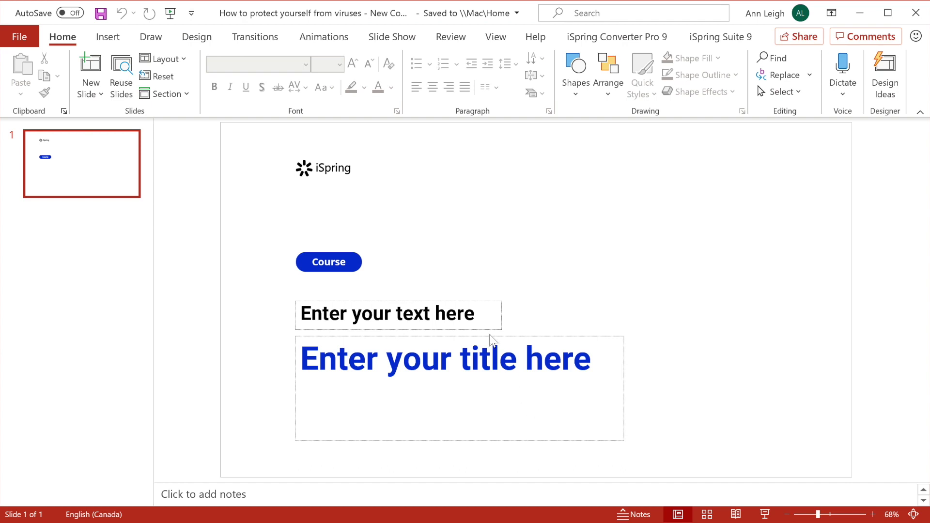
- Enter 'New Coronavirus' as the subtitle and paste 'Basic Rules to Protect Yourself' as the title
left_click(479, 315)
type("New Coronavirus")
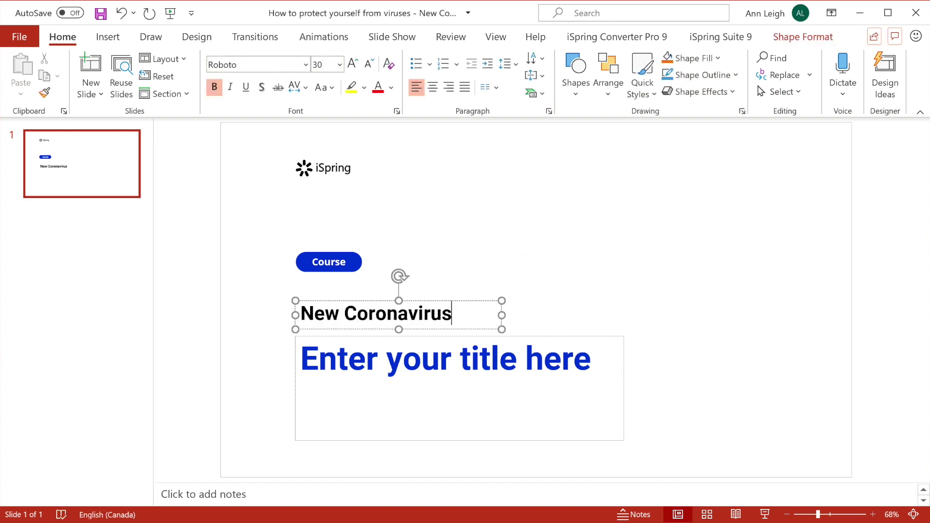
left_click(454, 378)
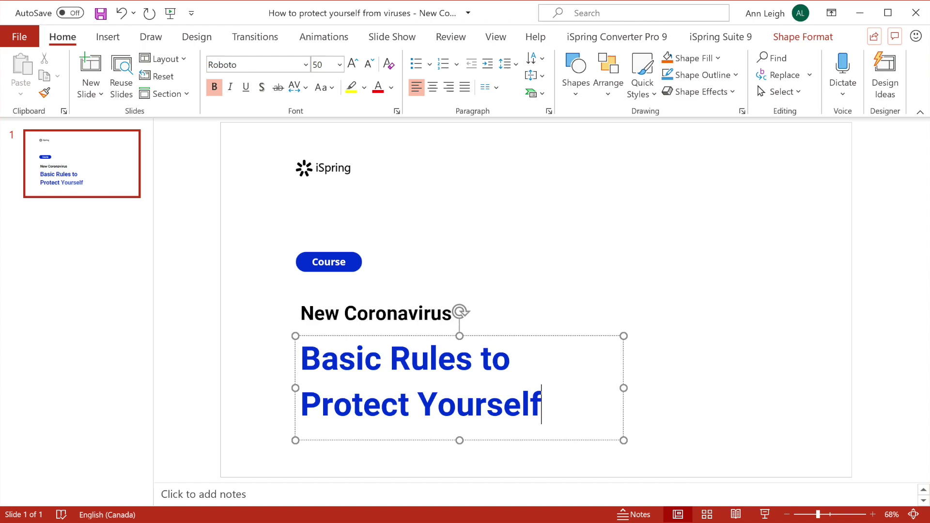
type("Basic Rules to Protect Yourself")
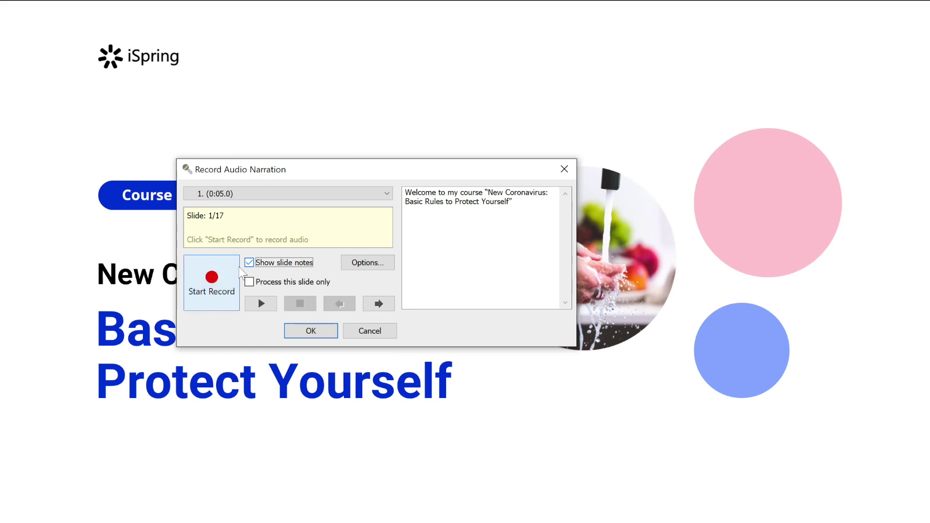
- Record a narration clip for slide 1 and keep it
left_click(219, 265)
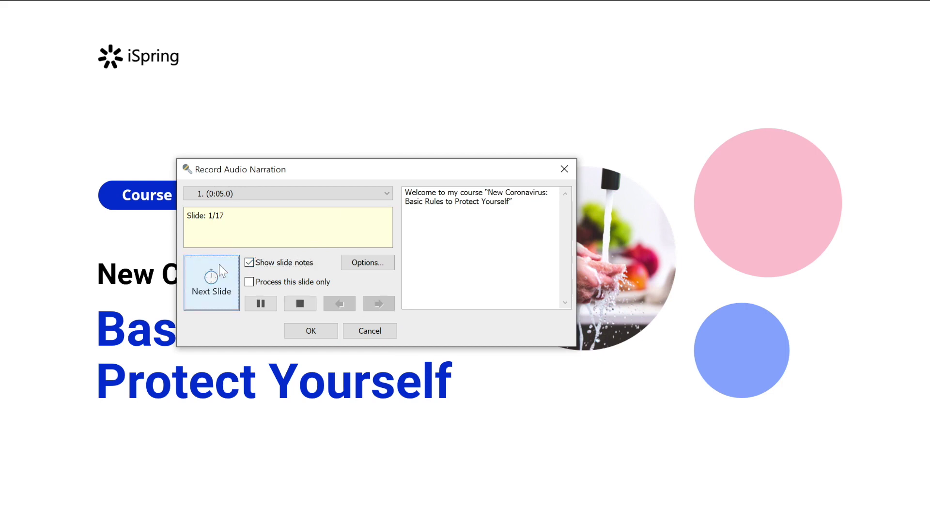
left_click(292, 301)
left_click(297, 331)
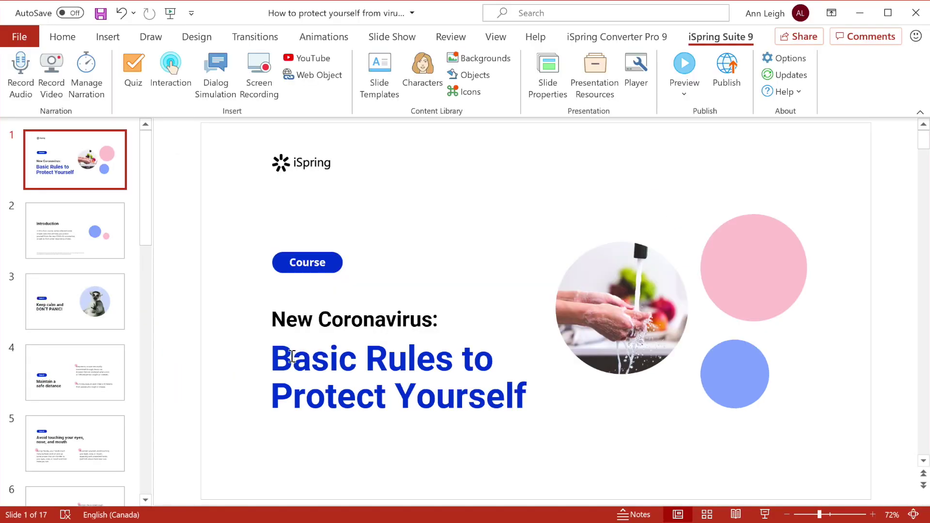
- In Manage Narration, remove background noise from the recorded audio clip
left_click(97, 92)
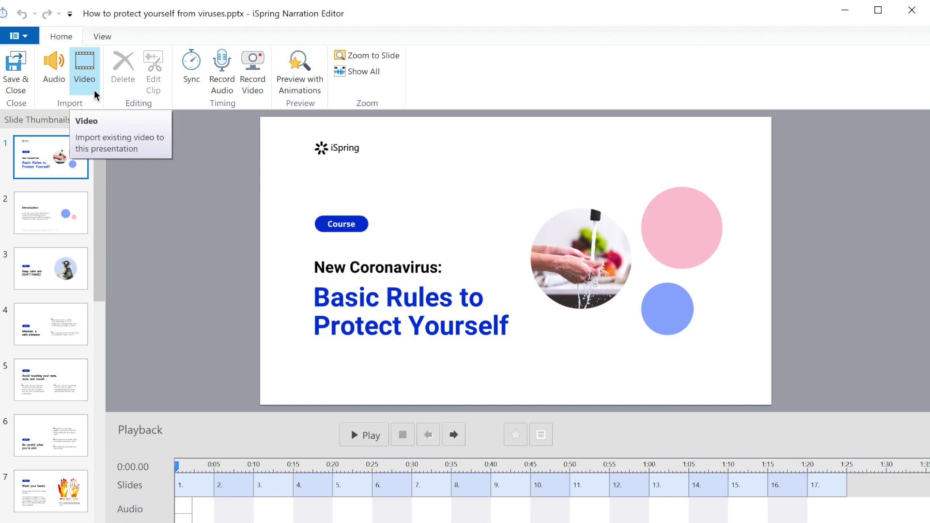
double_click(183, 510)
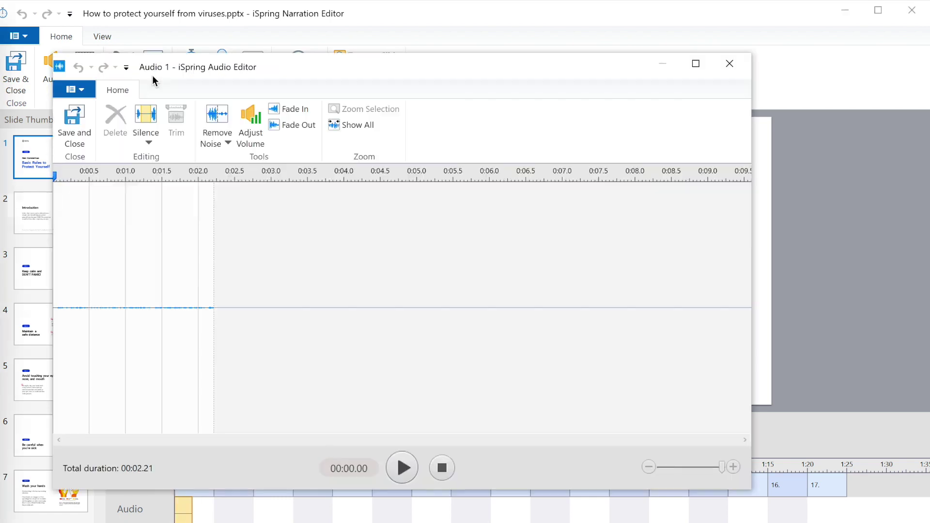
left_click(217, 140)
left_click(244, 157)
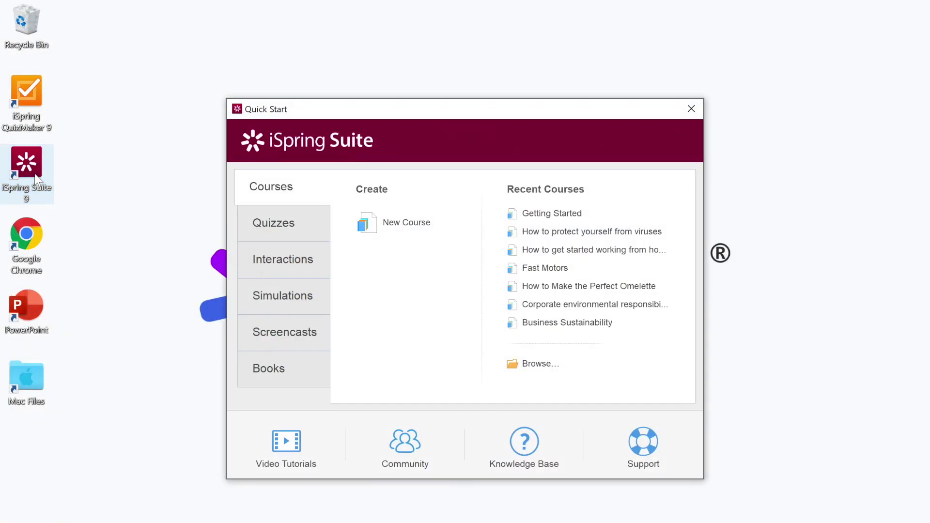
- Record a new screencast capturing both the screen and the webcam
left_click(280, 334)
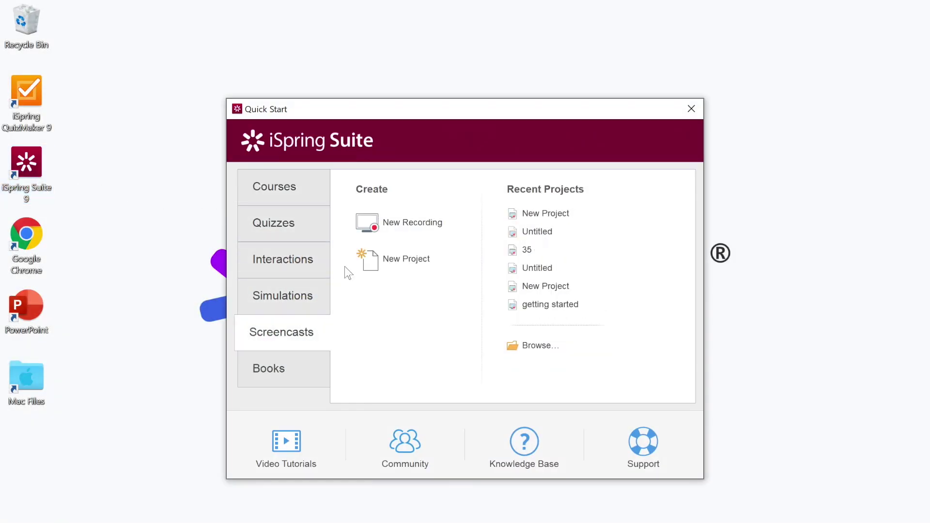
left_click(386, 223)
left_click(188, 311)
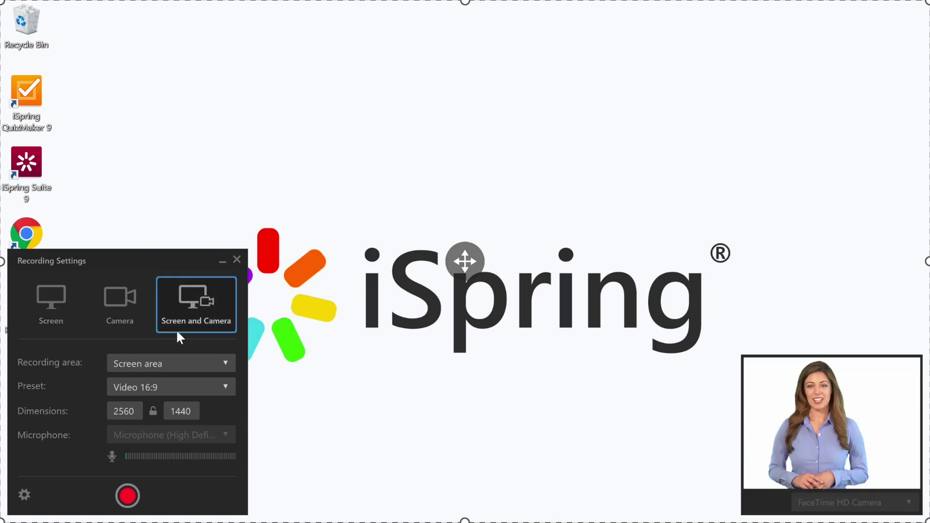
left_click(119, 496)
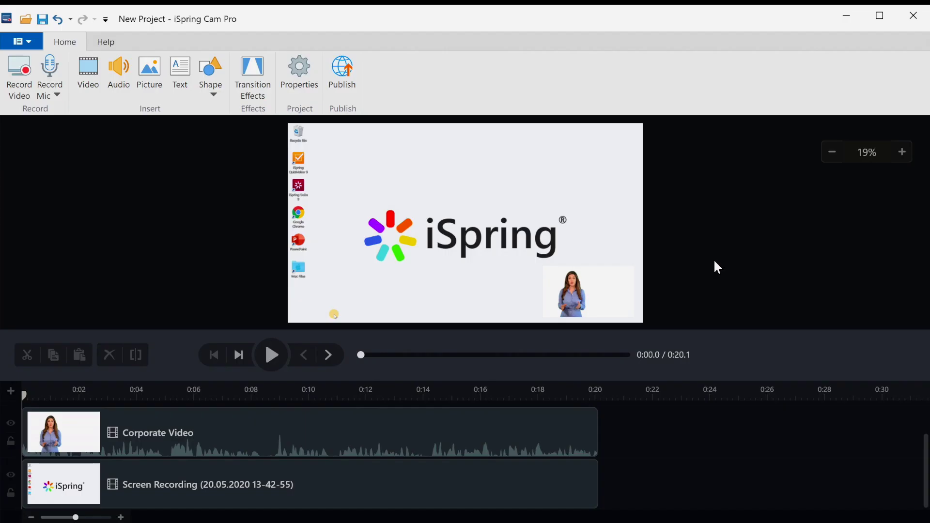
- Delete the 0:14–0:20 stretch to trim the clip to 14 seconds, then show transition effects
left_click_drag(430, 400, 599, 494)
left_click(110, 356)
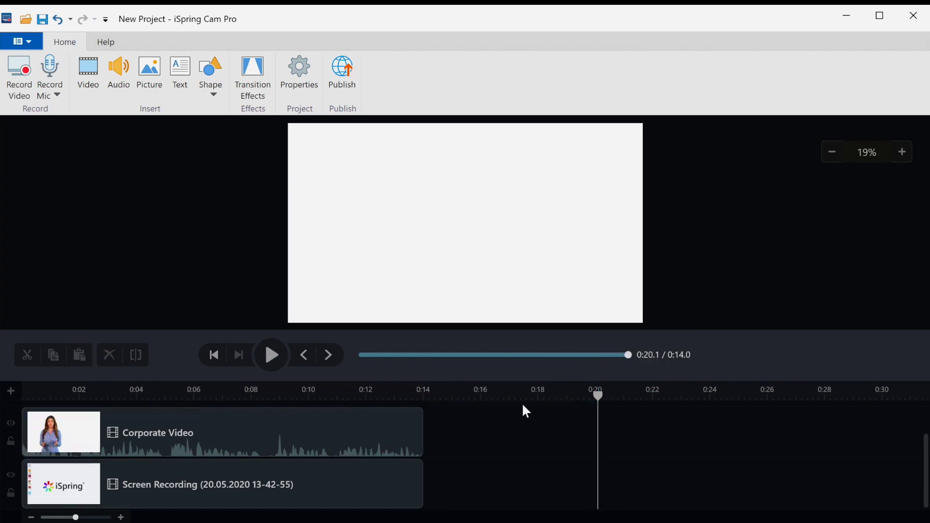
left_click(596, 397)
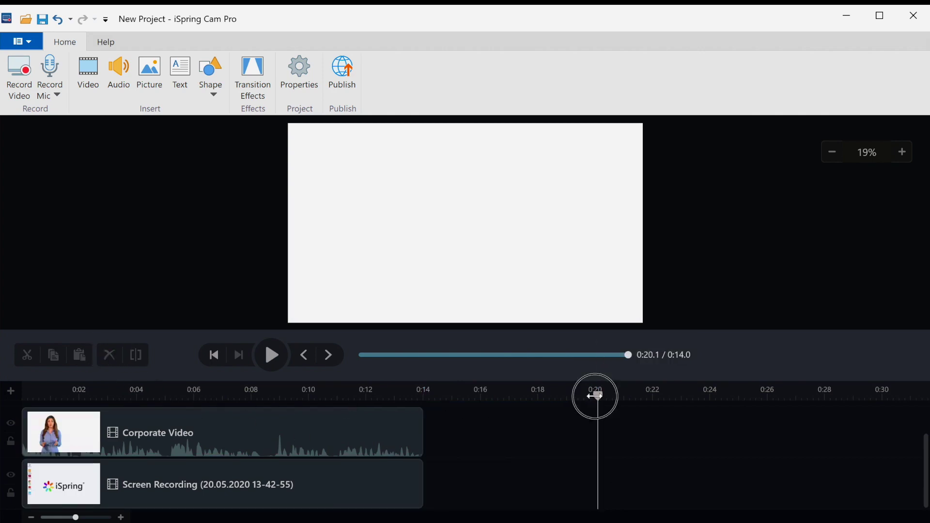
left_click(250, 75)
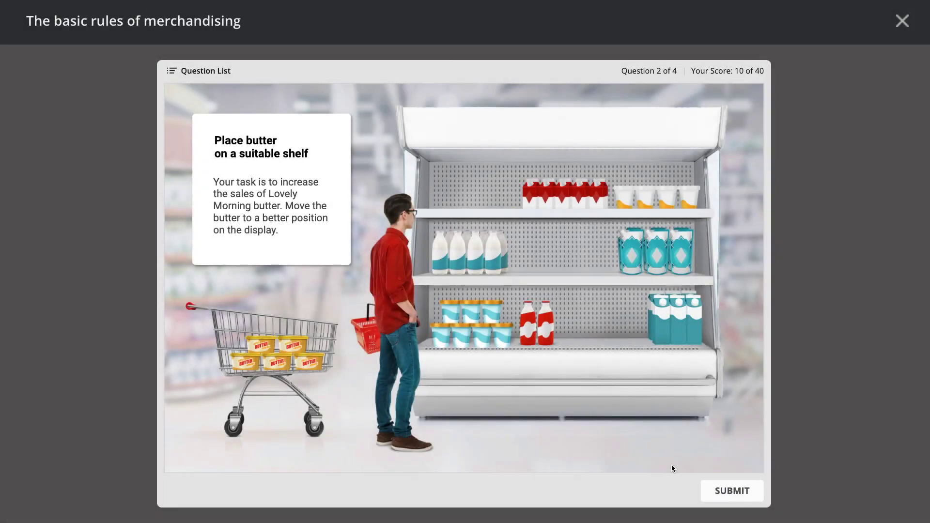
- Place the butter tubs on the middle shelf, submit the correct answer, and continue
left_click_drag(276, 351, 468, 303)
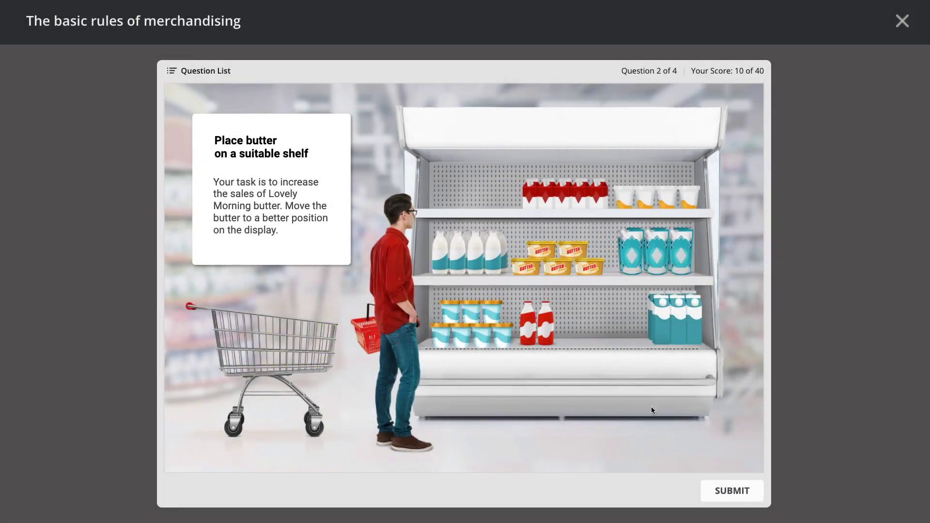
left_click(713, 491)
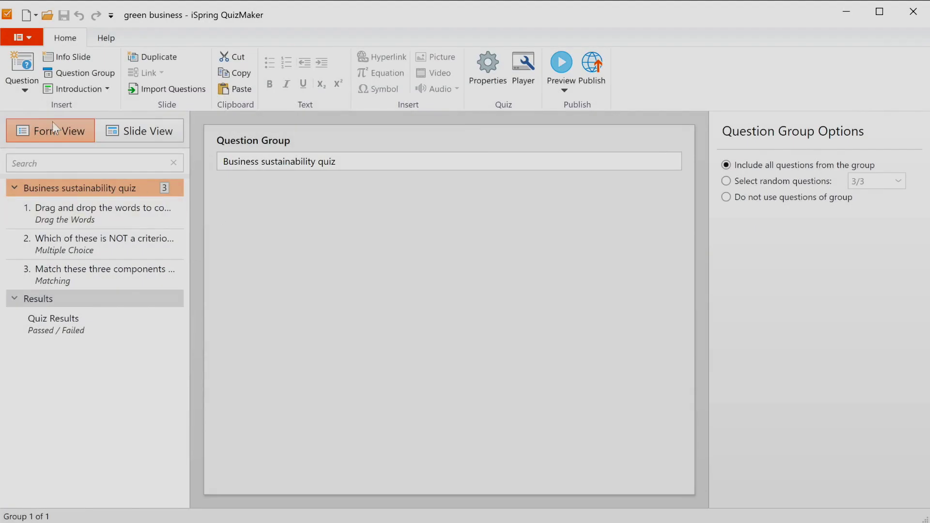
left_click(22, 86)
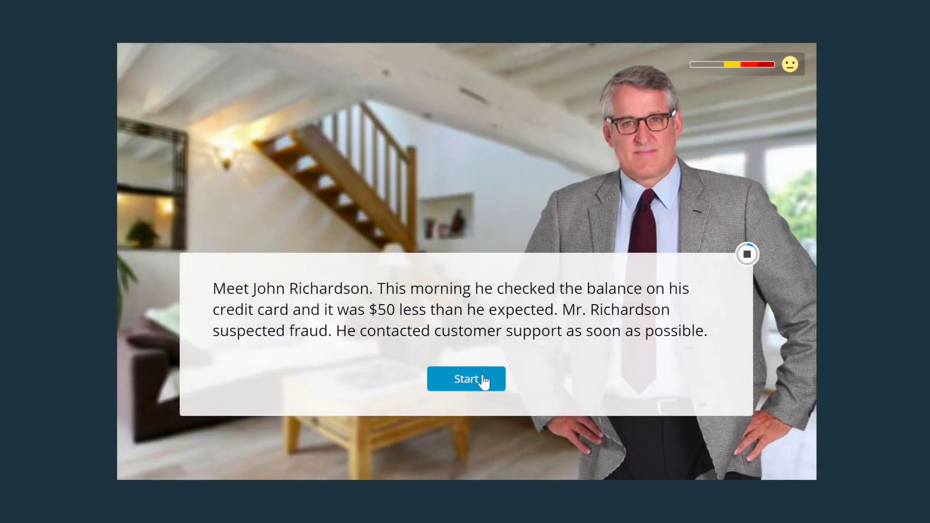
- Start the credit-card fraud conversation simulation and open the Bank_learning_EN scene map
left_click(484, 378)
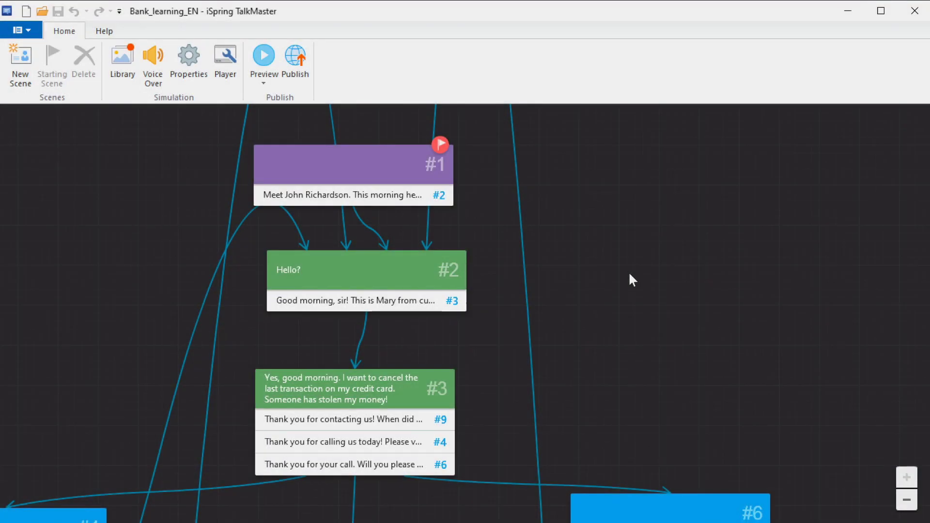
- Open scene #1 and scroll its character picker through the simulation's characters, emotions and built-in cast
double_click(400, 194)
left_click(472, 209)
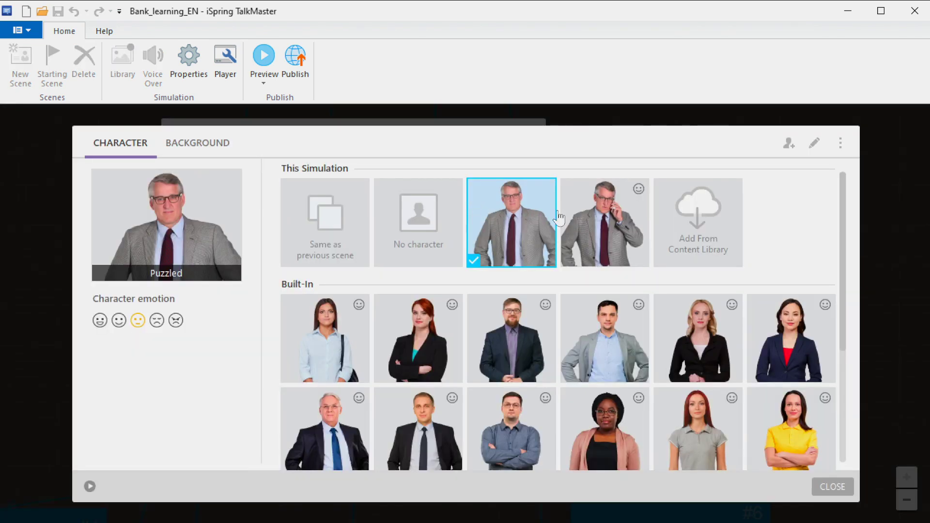
left_click_drag(845, 218, 835, 330)
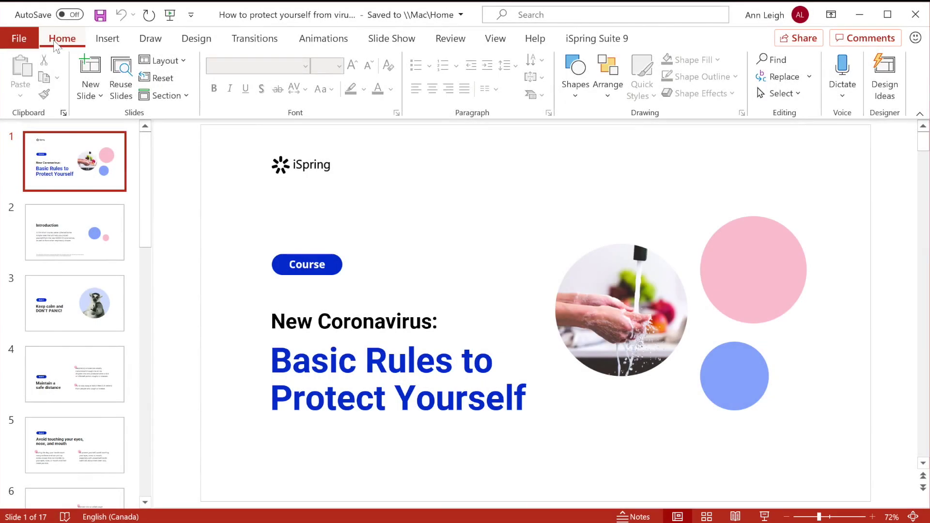
- Open the Content Library's Characters collection and scroll through the ready-made characters
left_click(582, 42)
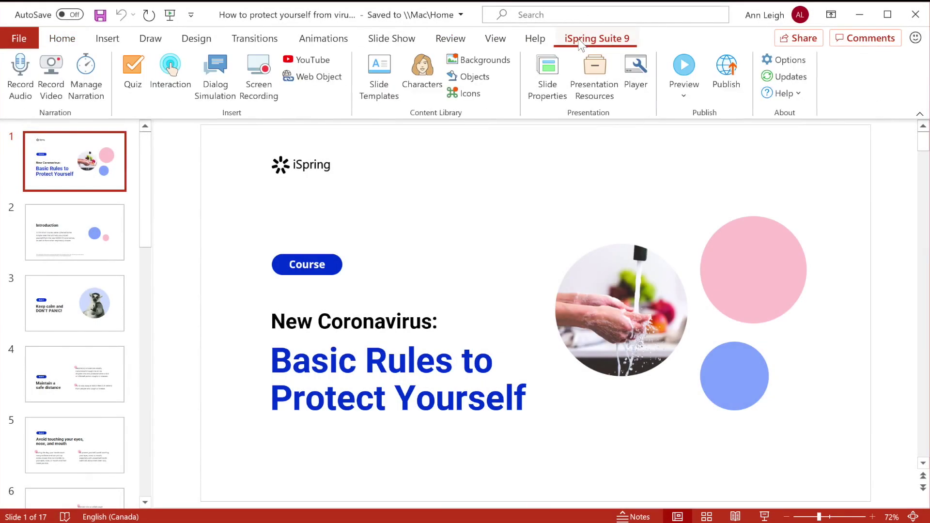
left_click(422, 75)
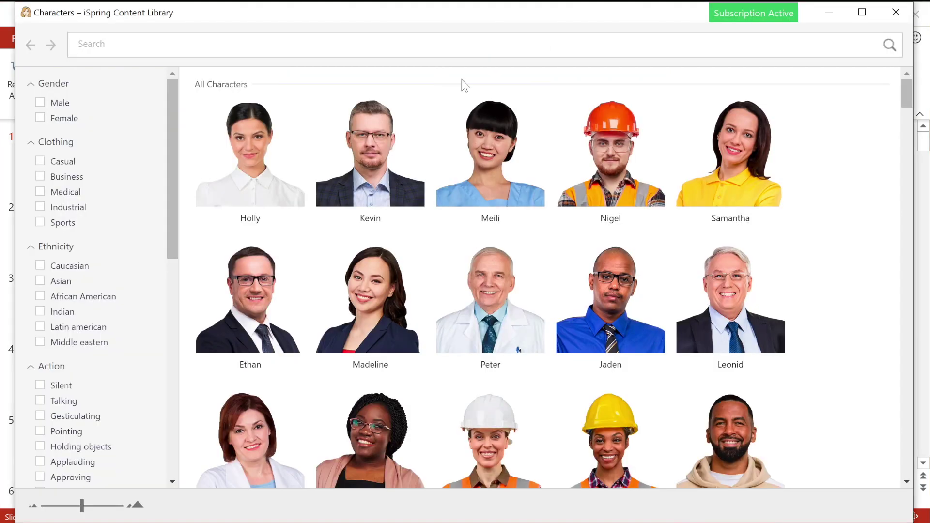
left_click_drag(900, 101, 893, 239)
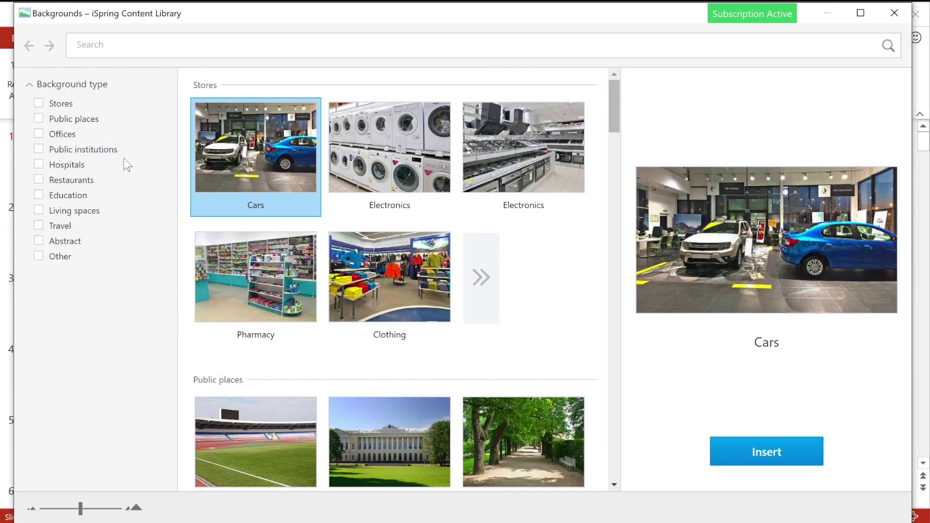
- Filter the backgrounds to Hospitals, then advance the published course past the Introduction and Rule 1 slides
left_click(87, 166)
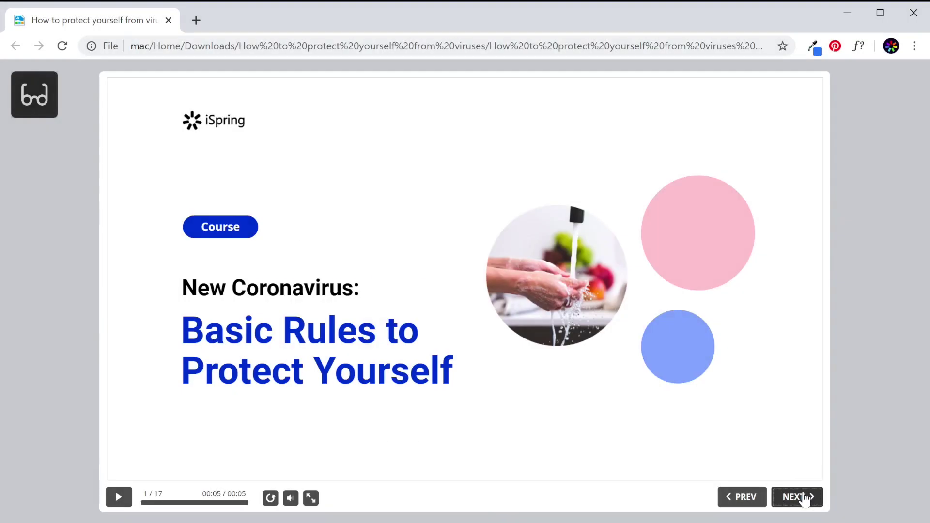
left_click(804, 497)
left_click(804, 497)
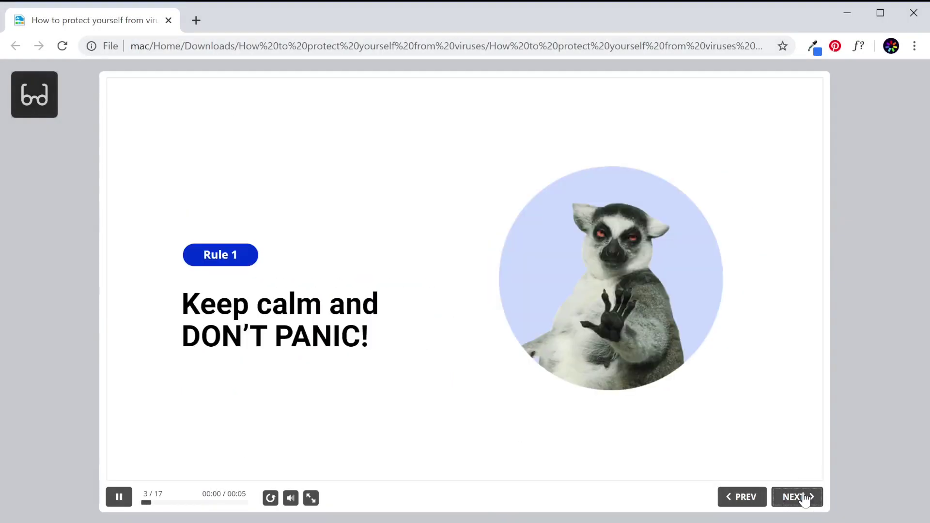
left_click(804, 497)
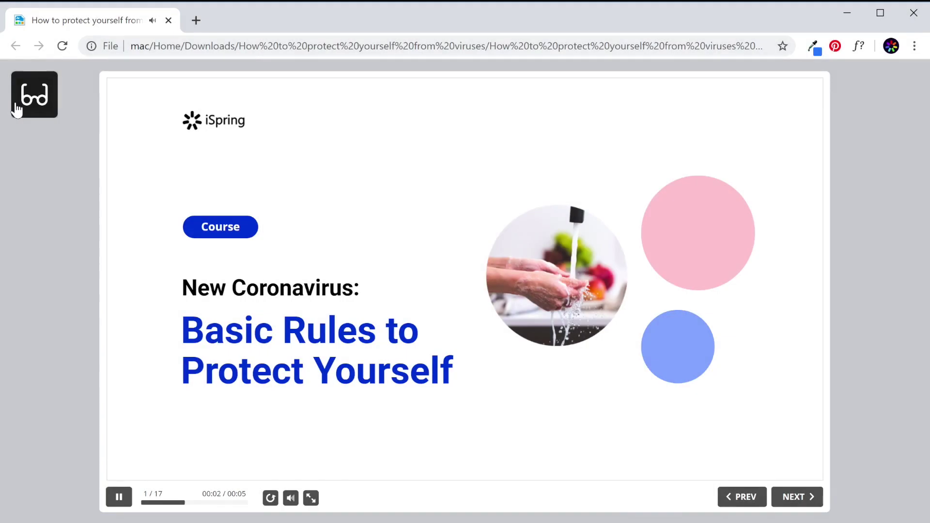
- Switch the course to the accessible text view and page through to slide 3, Rule 1
left_click(16, 107)
left_click_drag(918, 189, 881, 299)
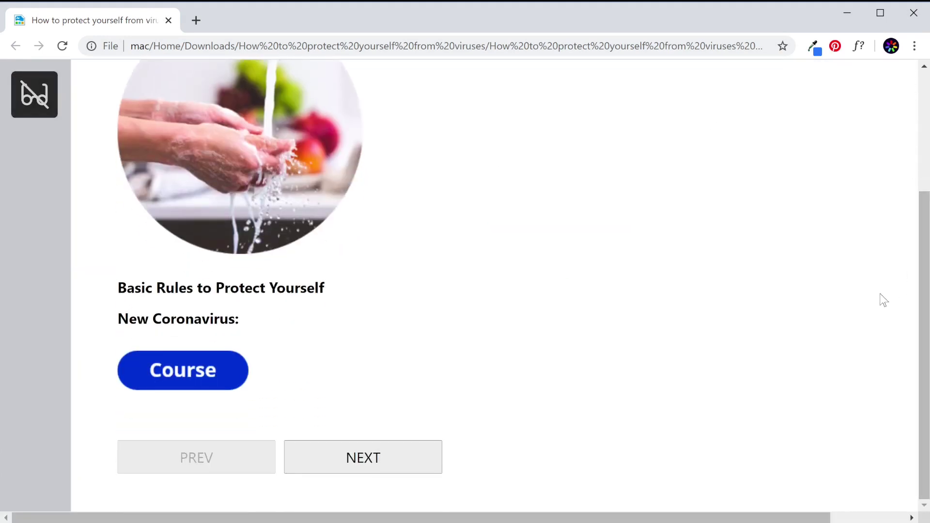
left_click(401, 447)
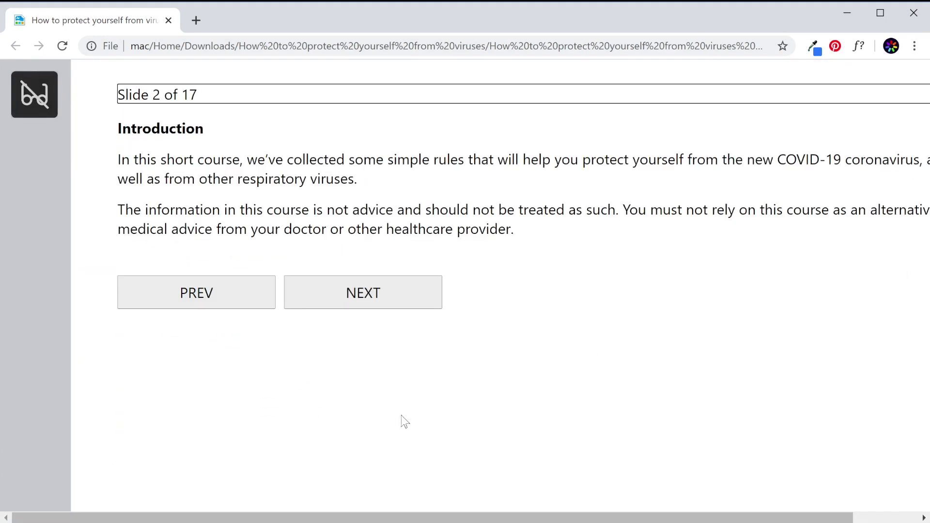
left_click(390, 298)
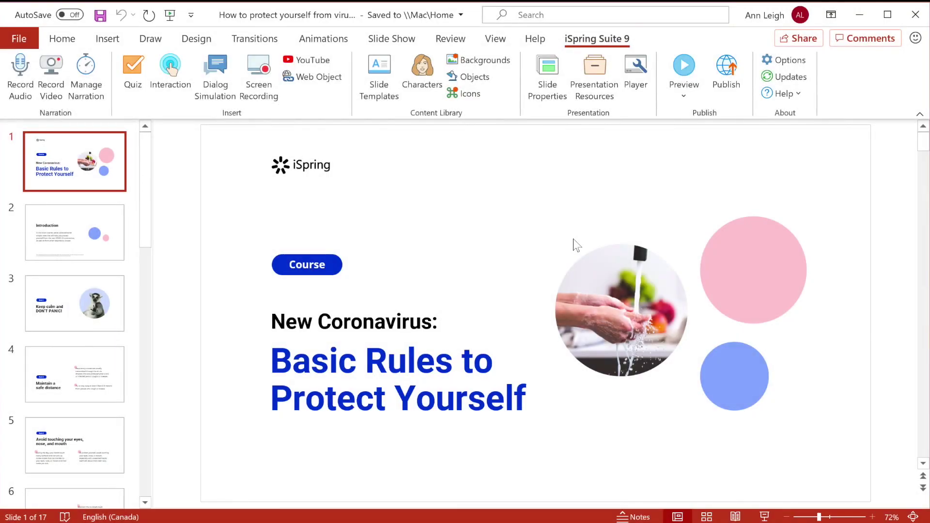
- Use Edit Alt Text to describe the title-slide photo as 'Person washing their hands'
left_click(623, 312)
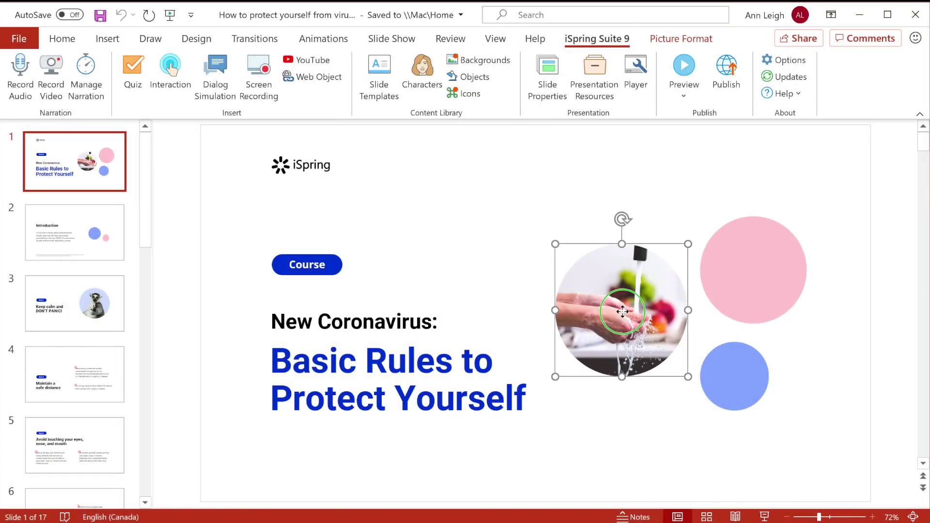
right_click(622, 312)
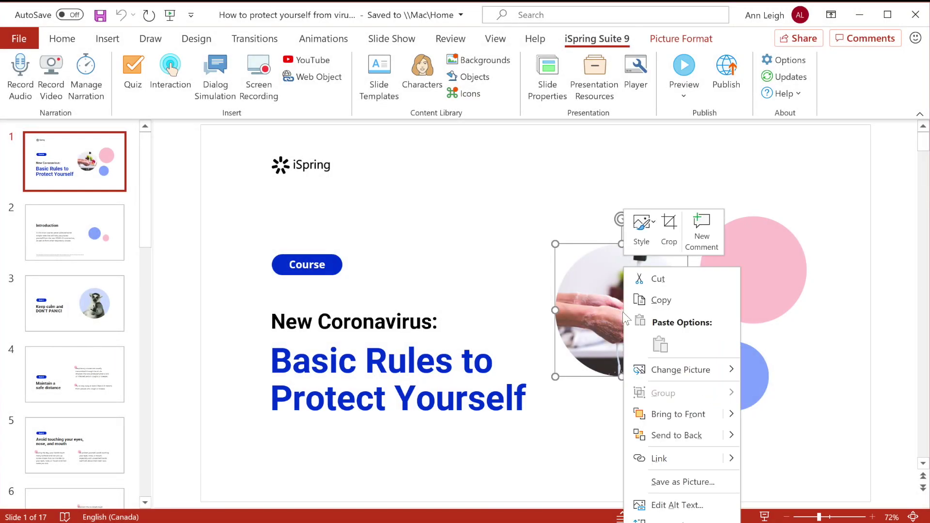
left_click(680, 506)
left_click(774, 250)
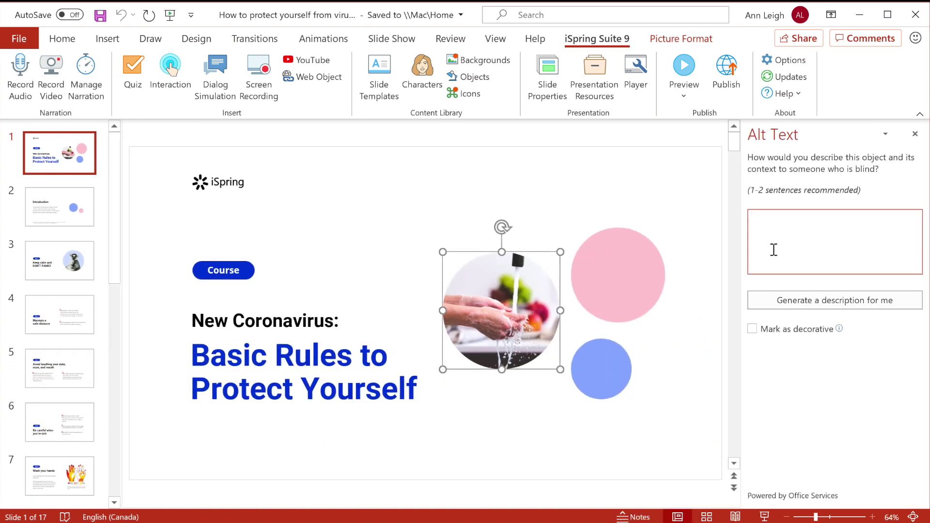
type("Person washing their hands")
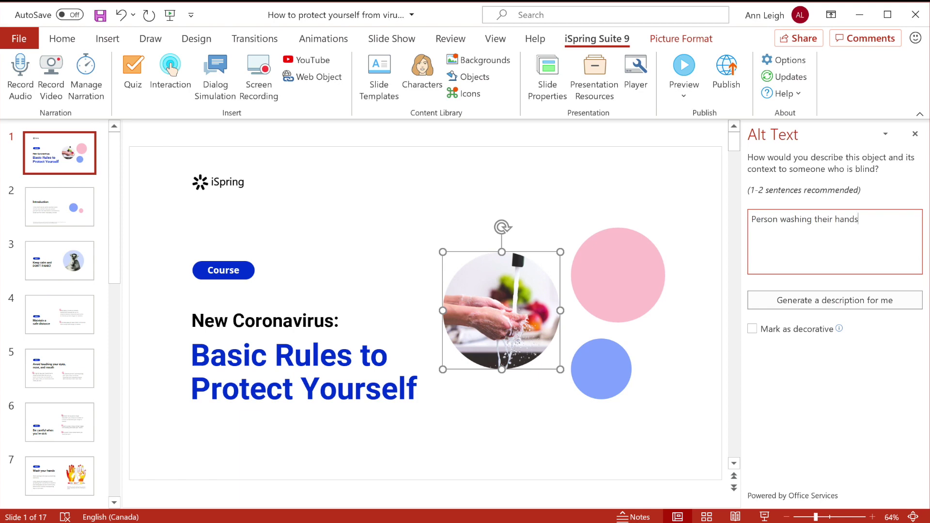
- Preview the course on desktop, advancing to the Rule 1 slide
left_click(684, 72)
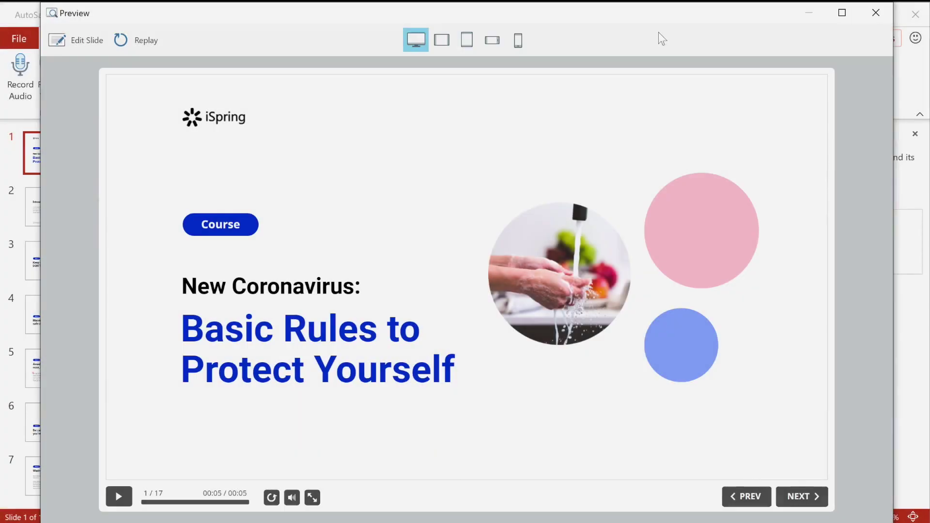
left_click(791, 486)
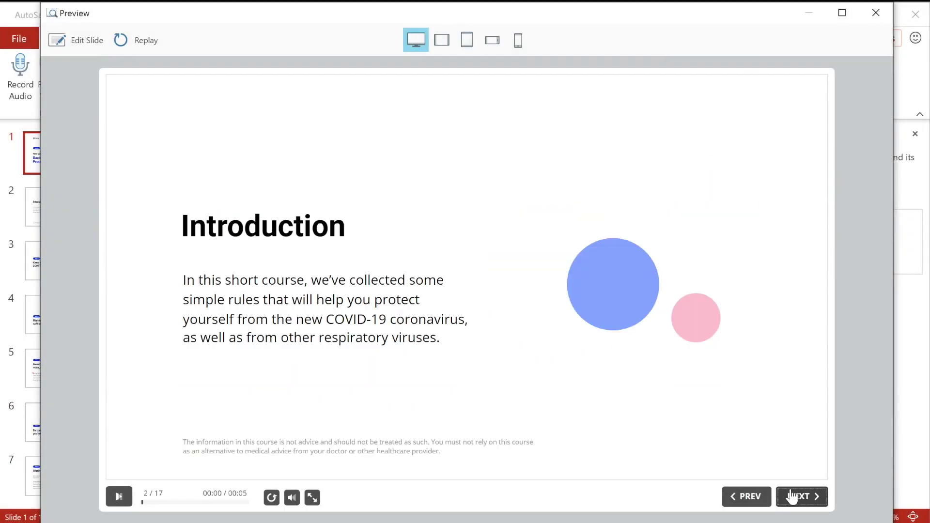
left_click(792, 492)
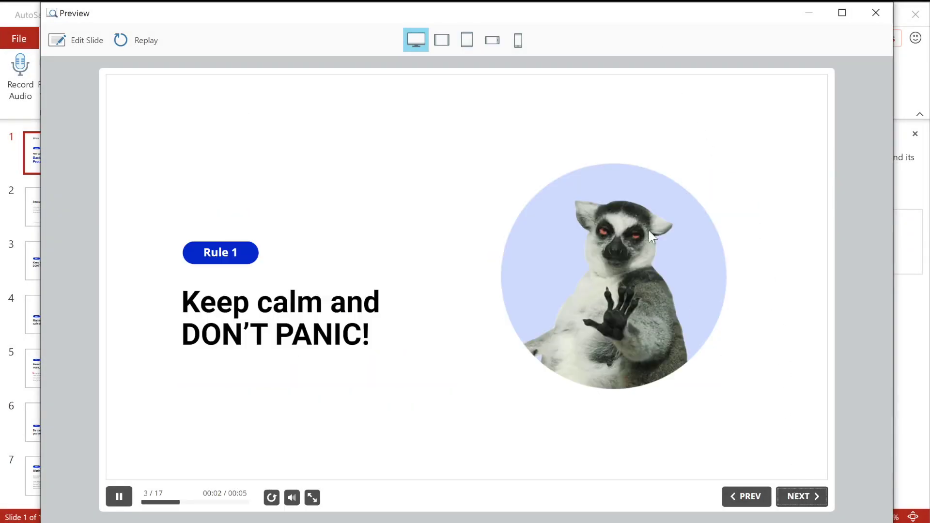
- Preview on landscape tablet, portrait tablet and landscape phone, swiping to the 'Avoid touching your eyes, nose, and mouth' slide
left_click(447, 47)
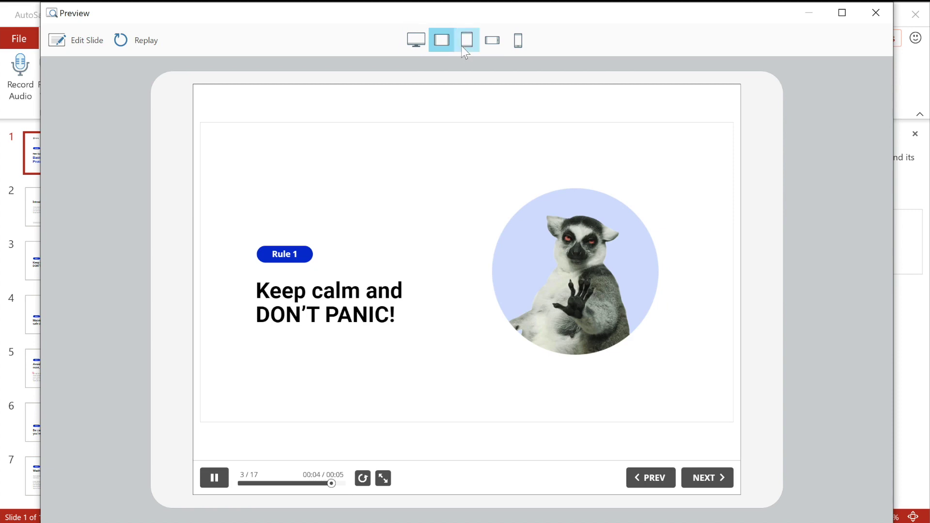
left_click(465, 49)
left_click(493, 44)
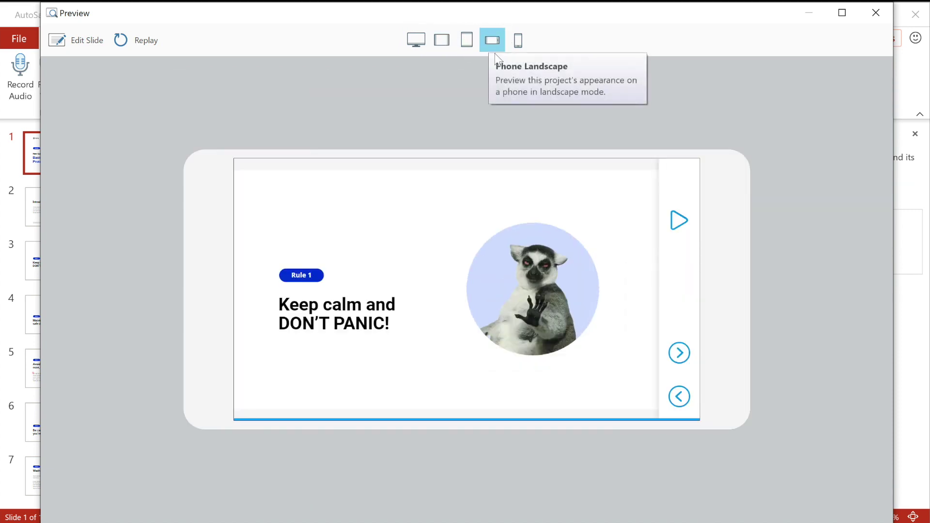
left_click_drag(559, 261, 393, 252)
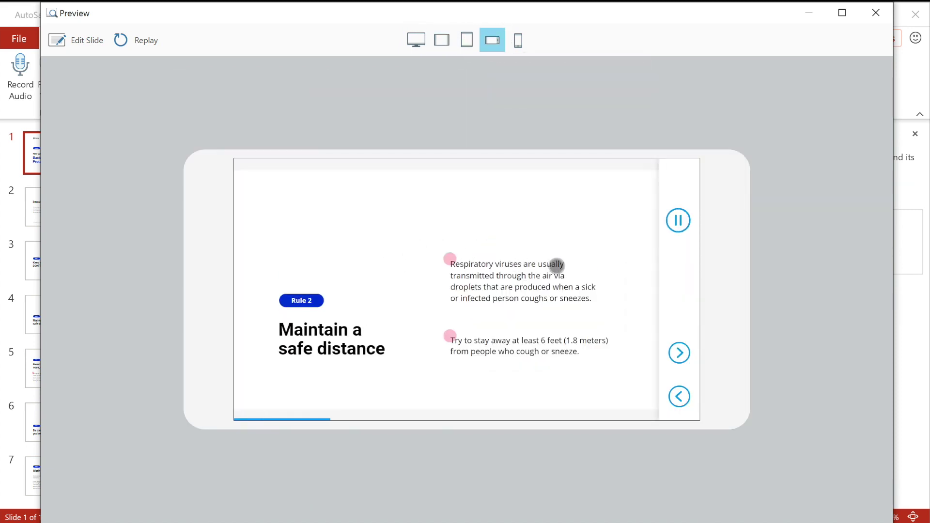
left_click_drag(556, 266, 428, 268)
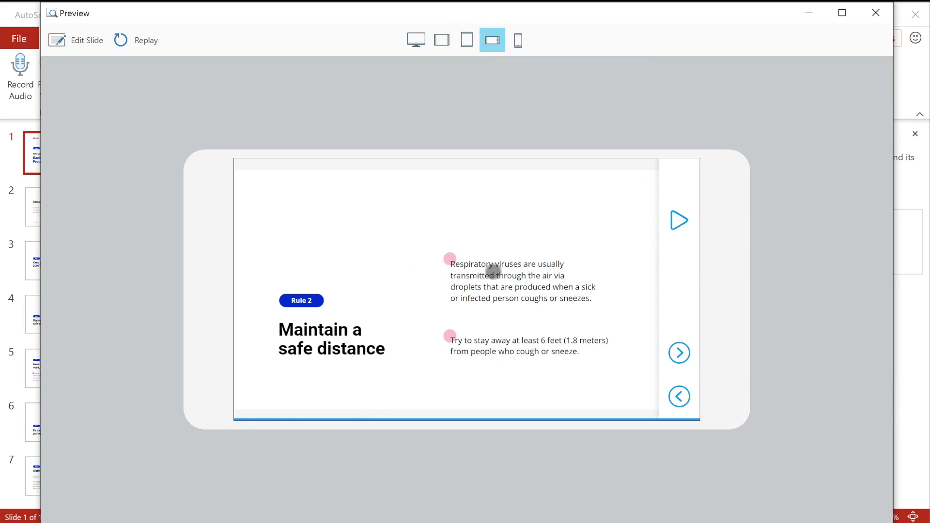
left_click_drag(559, 274, 446, 270)
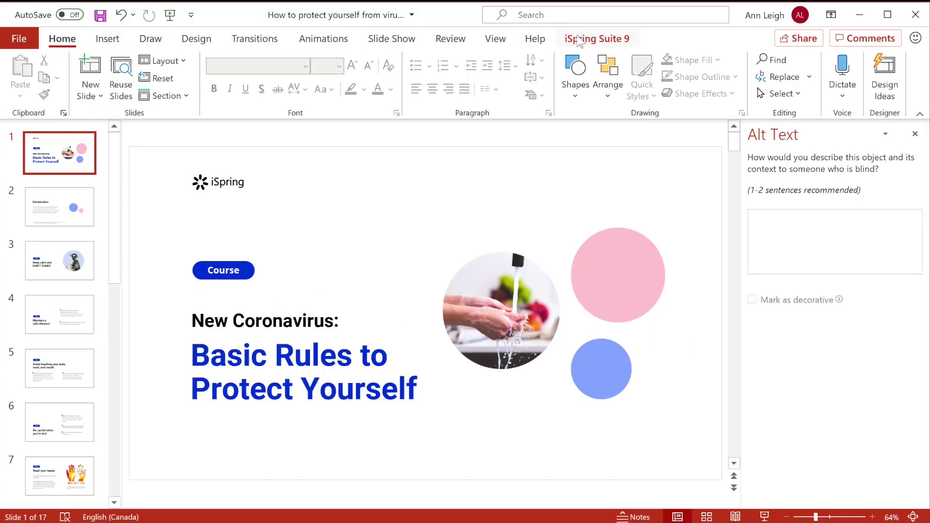
- Review the Cloud, Learn, LMS and YouTube publish options, then settle on My Computer with HTML5
left_click(579, 40)
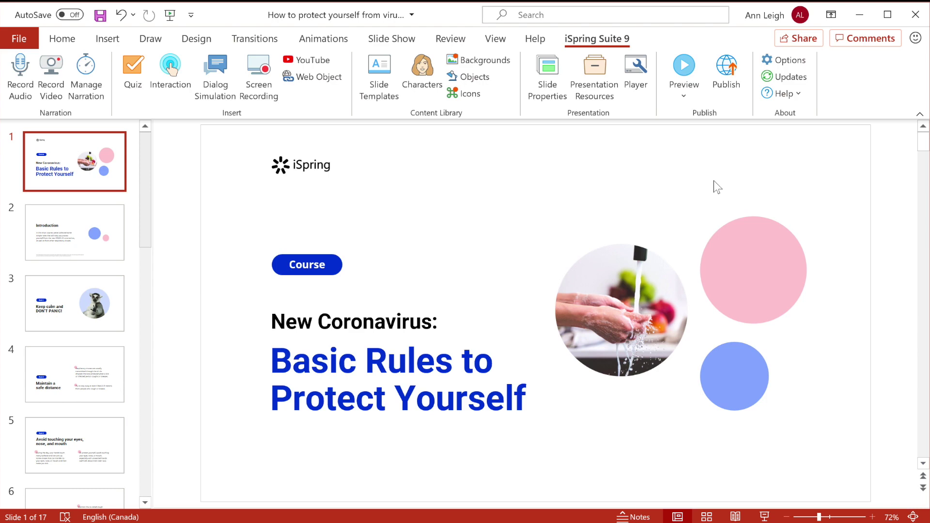
left_click(727, 68)
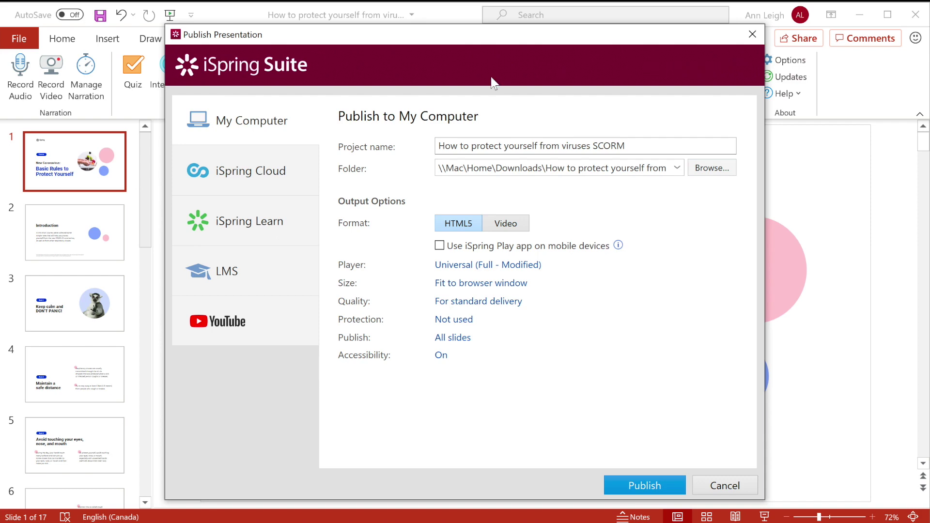
left_click(293, 168)
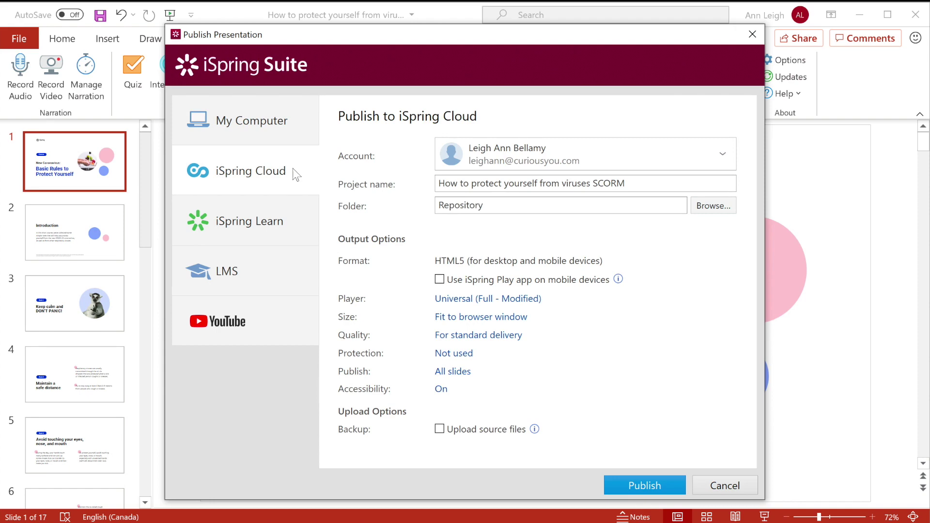
left_click(297, 222)
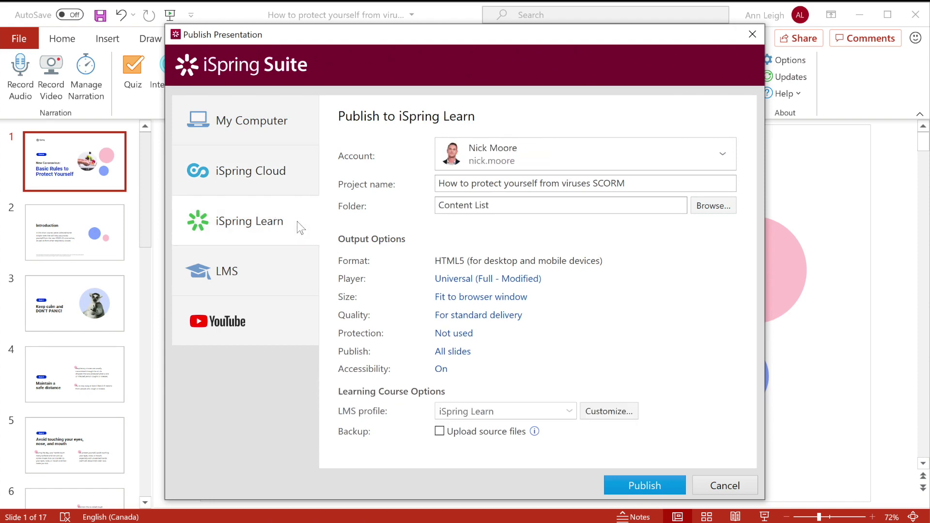
left_click(281, 269)
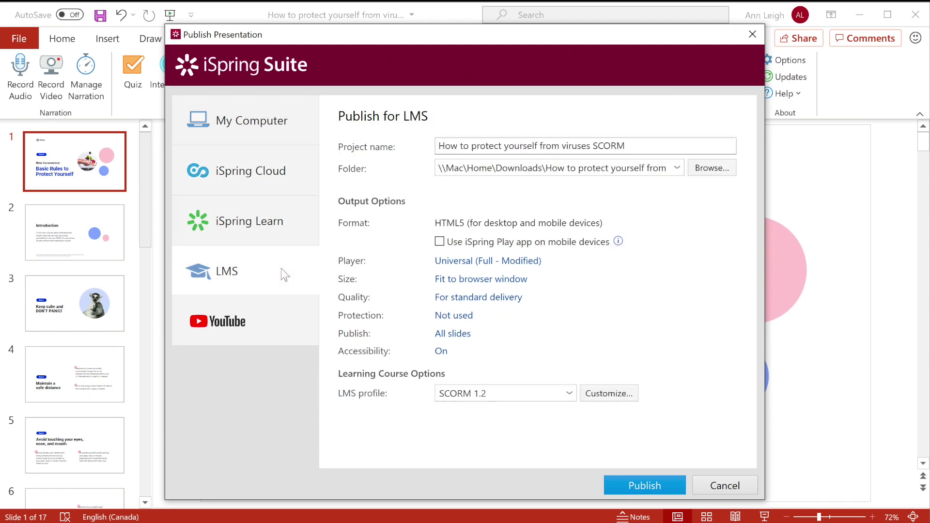
left_click(290, 325)
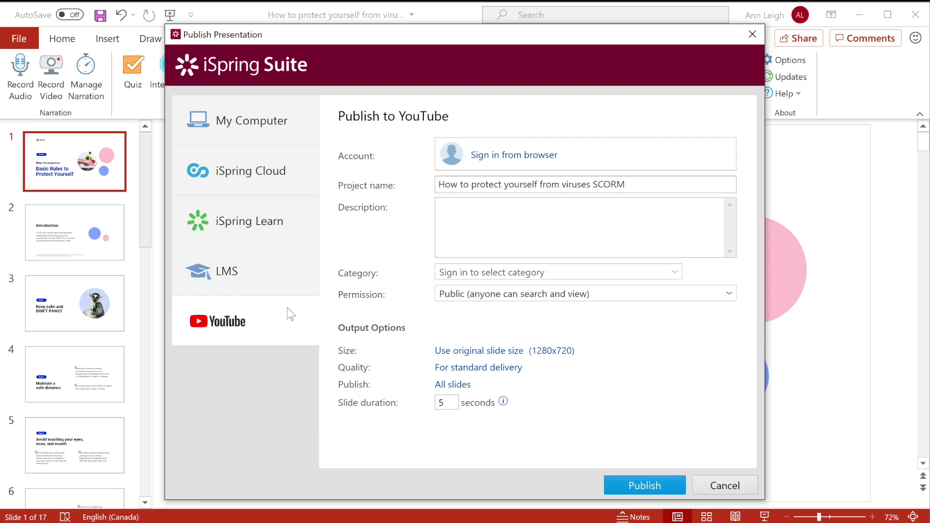
left_click(304, 129)
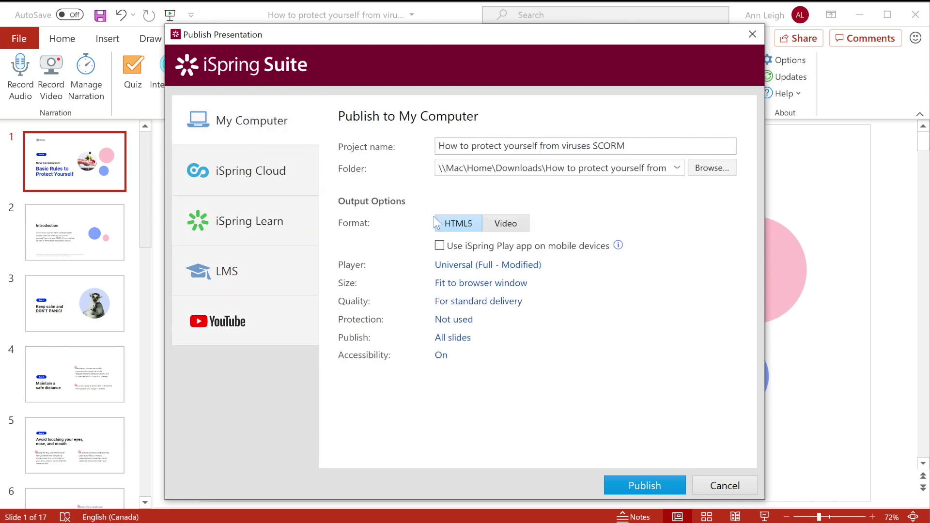
- Publish the course as HTML5, view it in Chrome, and advance to slide 3, Rule 1
left_click(634, 484)
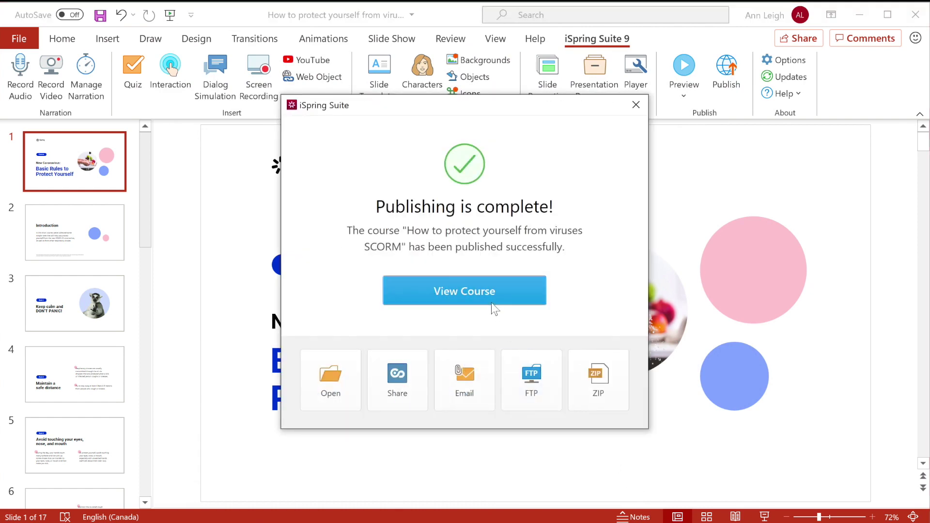
left_click(492, 304)
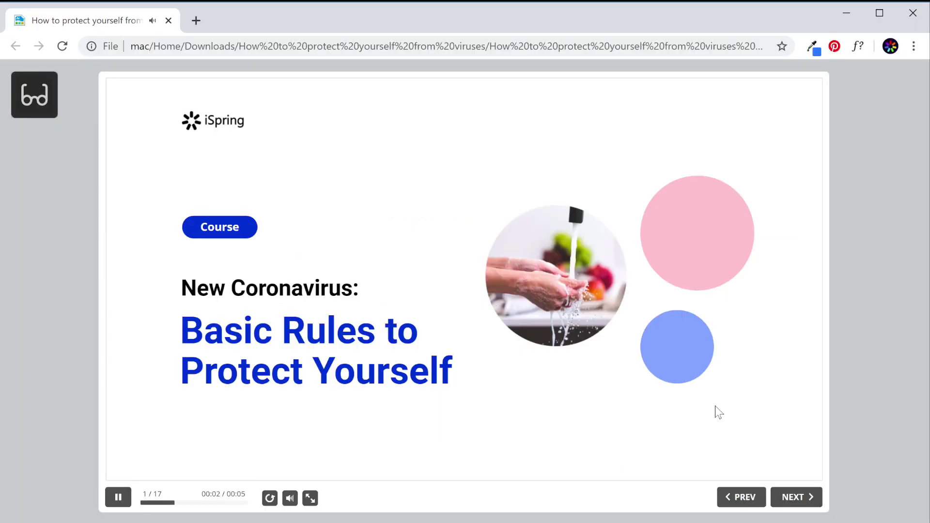
left_click(805, 497)
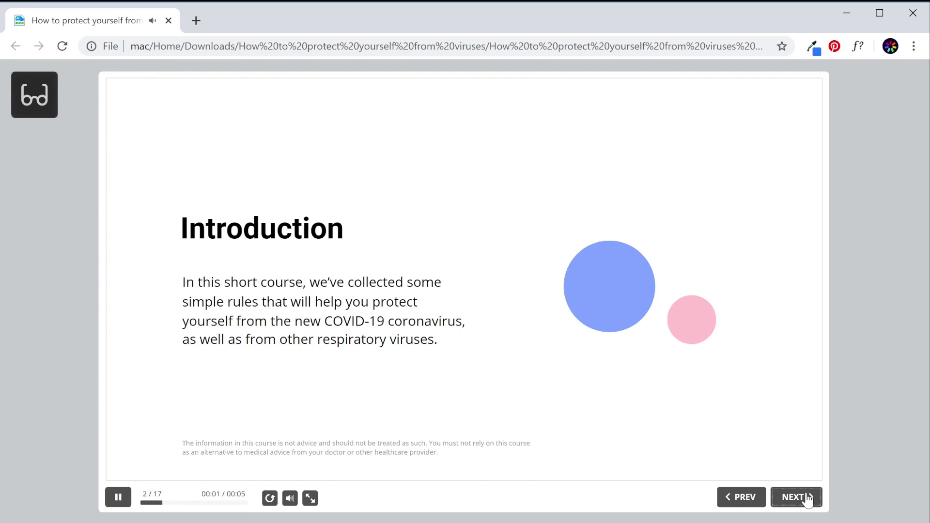
left_click(808, 499)
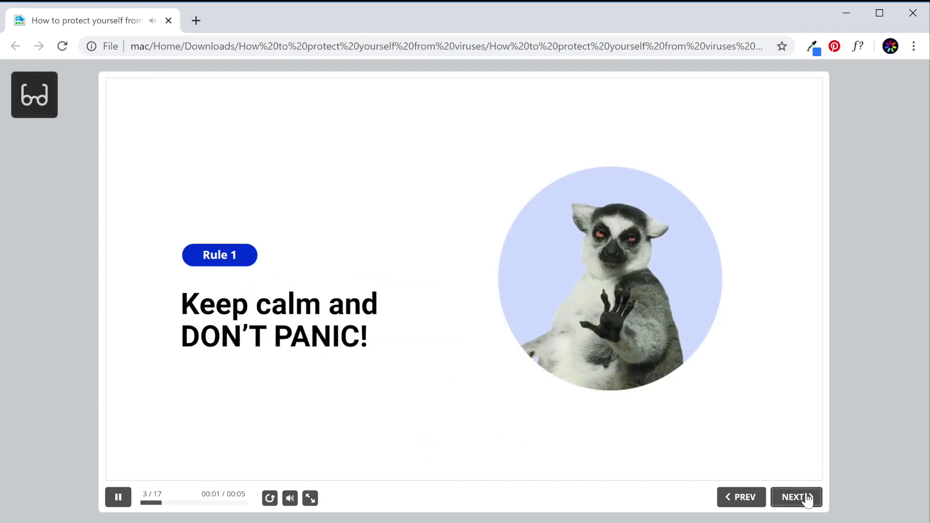